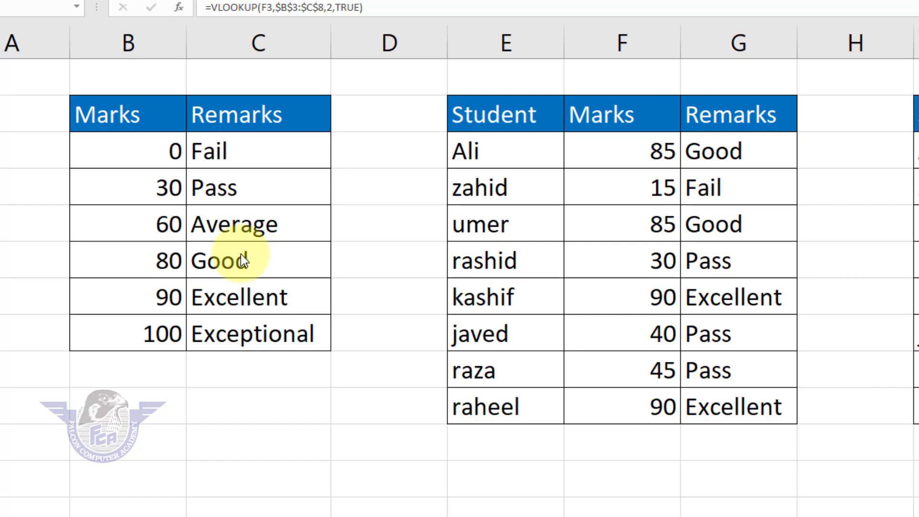
Step: Clear the existing remarks from G3:G10 in the first student table
{"action": "left_click", "coordinate": [740, 149]}
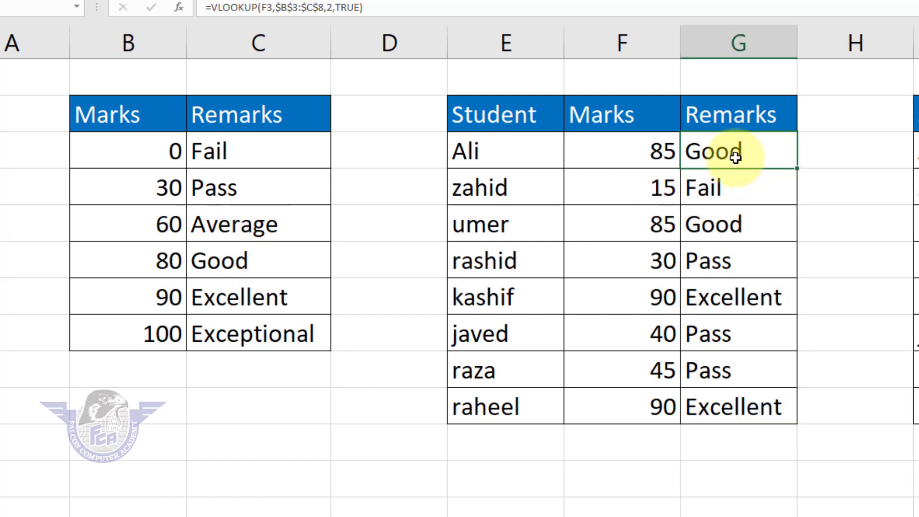
{"action": "left_click_drag", "start_coordinate": [728, 198], "coordinate": [711, 402]}
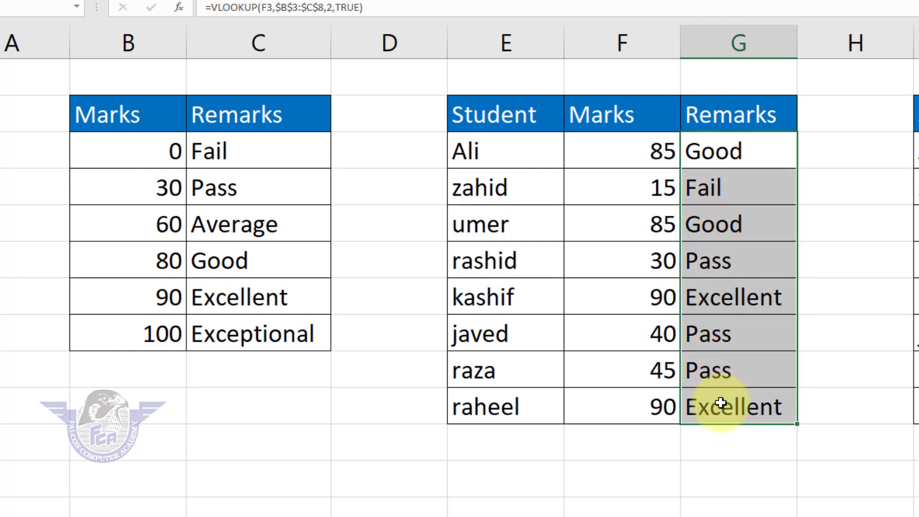
{"action": "key", "text": "Delete"}
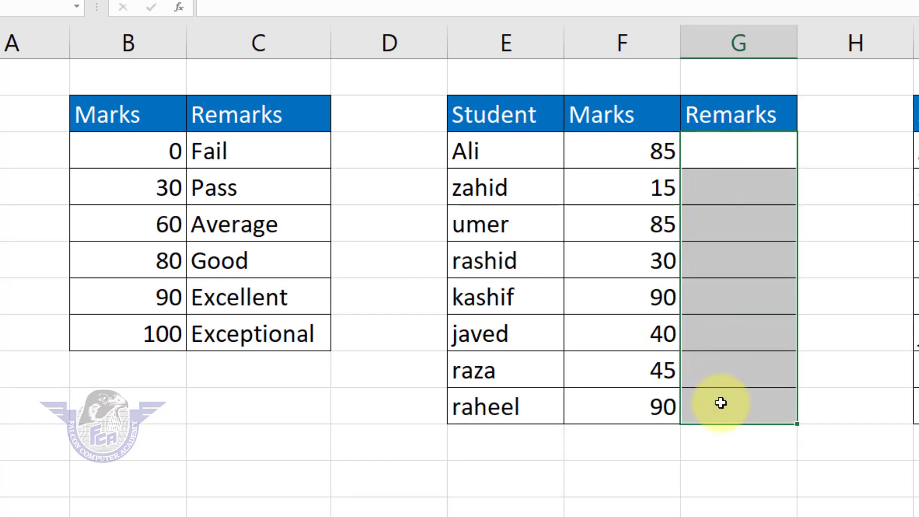
Step: Start a VLOOKUP formula in G3 with lookup value F3 and the absolute table range $B$3:$C$8
{"action": "left_click", "coordinate": [732, 148]}
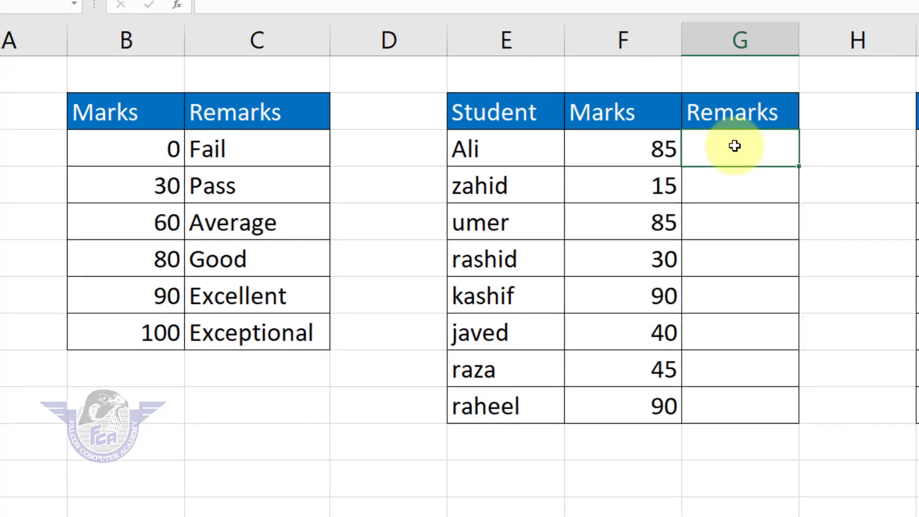
{"action": "type", "text": "="}
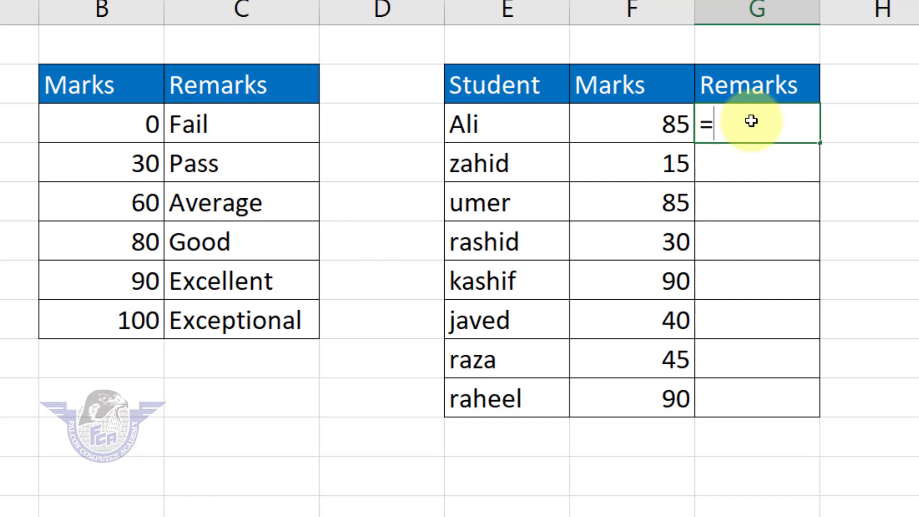
{"action": "type", "text": "vlo"}
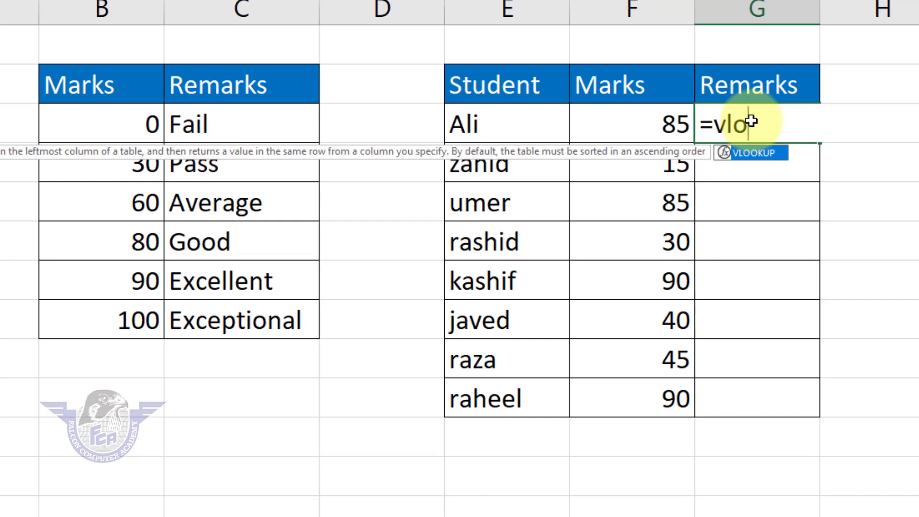
{"action": "key", "text": "Tab"}
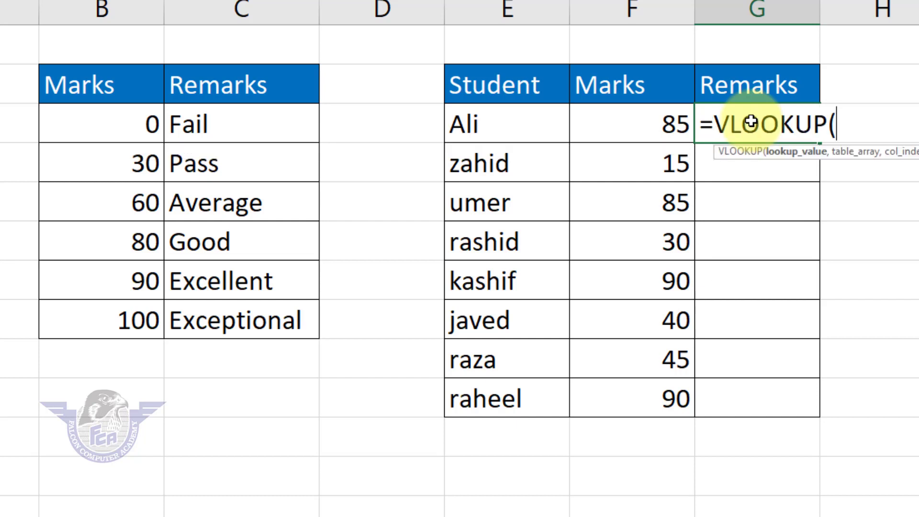
{"action": "left_click", "coordinate": [643, 134]}
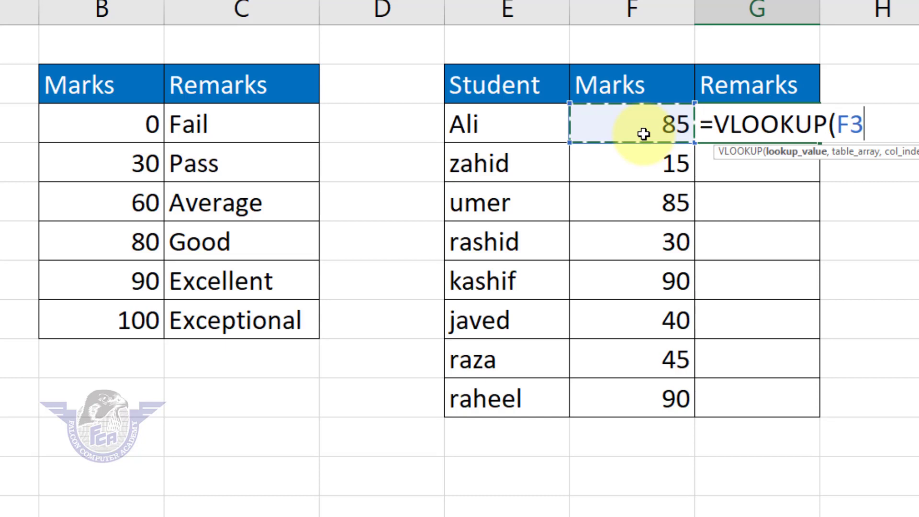
{"action": "type", "text": ","}
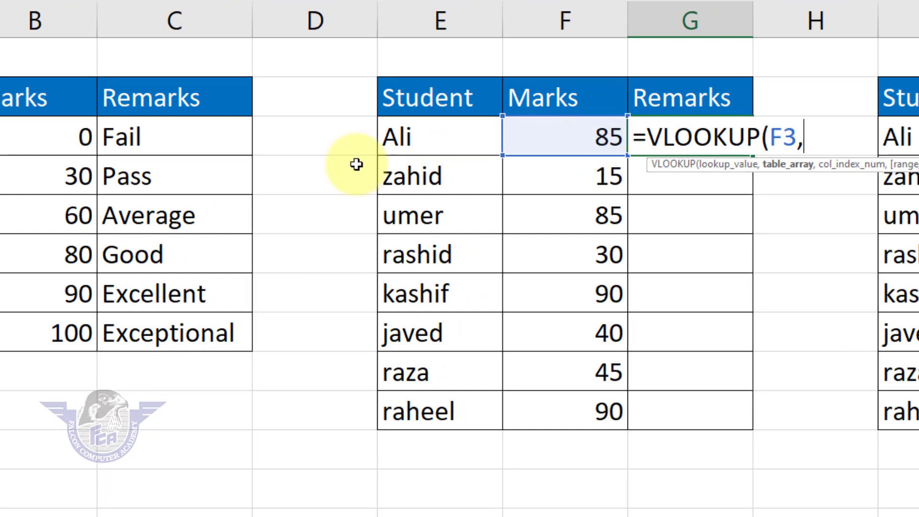
{"action": "left_click_drag", "start_coordinate": [191, 138], "coordinate": [294, 325]}
{"action": "left_click_drag", "start_coordinate": [215, 325], "coordinate": [218, 324]}
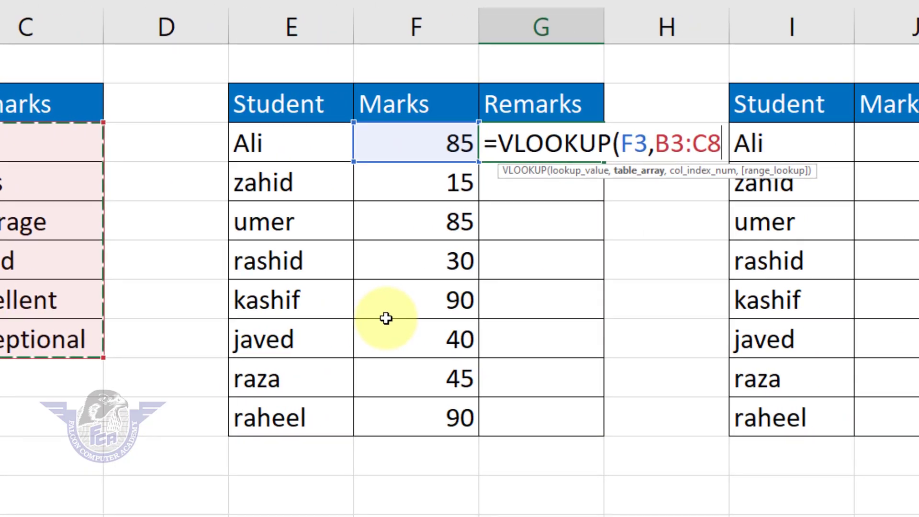
{"action": "key", "text": "F4"}
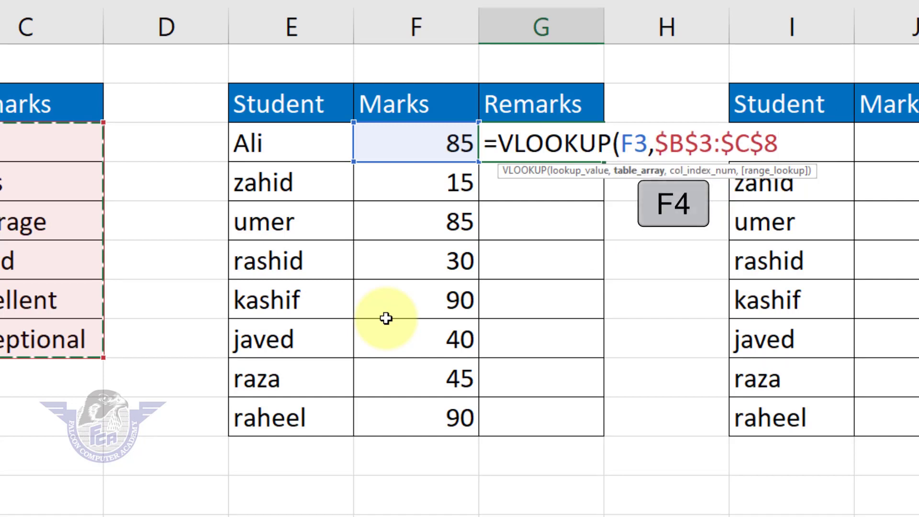
{"action": "type", "text": ","}
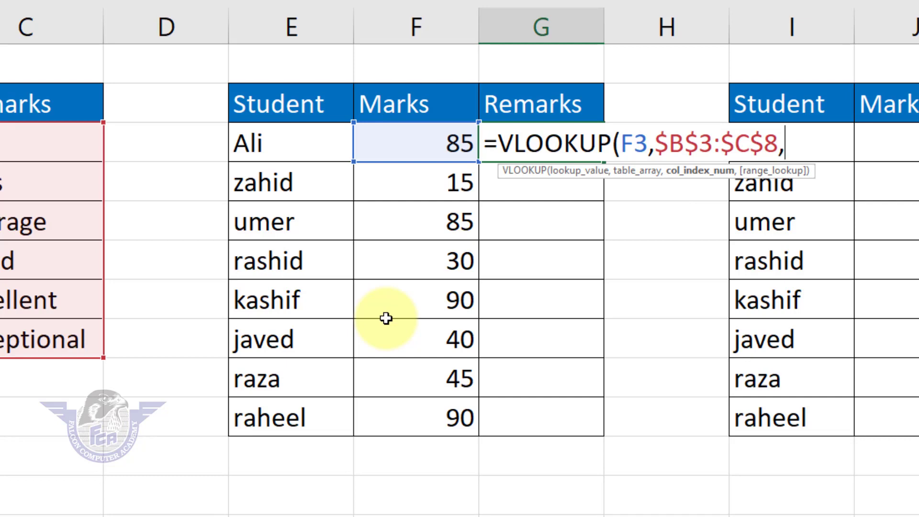
Step: Complete the G3 formula with column index 2 and TRUE for approximate match
{"action": "type", "text": "2"}
{"action": "type", "text": ","}
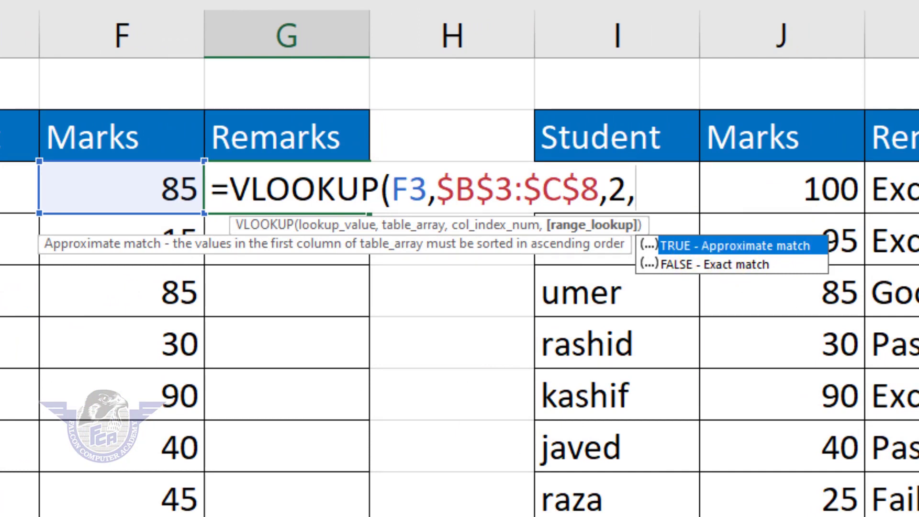
{"action": "key", "text": "Down"}
{"action": "key", "text": "Up"}
{"action": "key", "text": "Tab"}
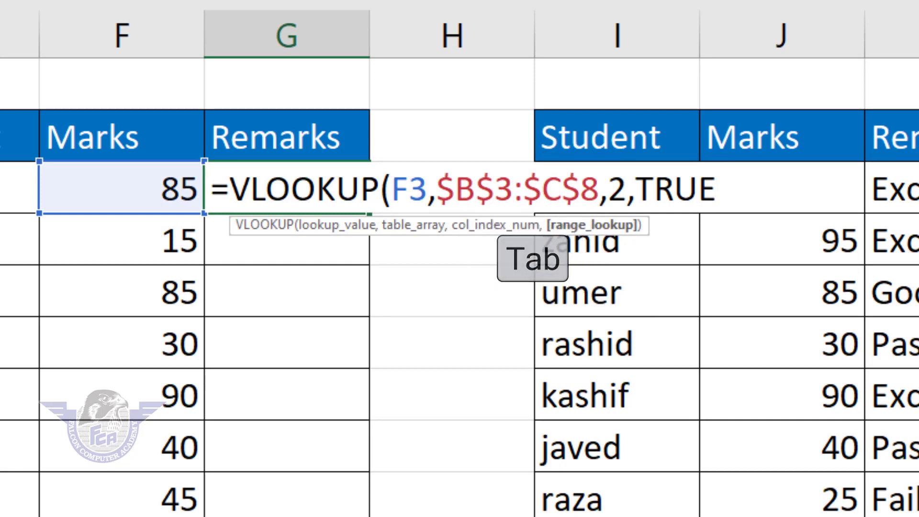
{"action": "type", "text": ")"}
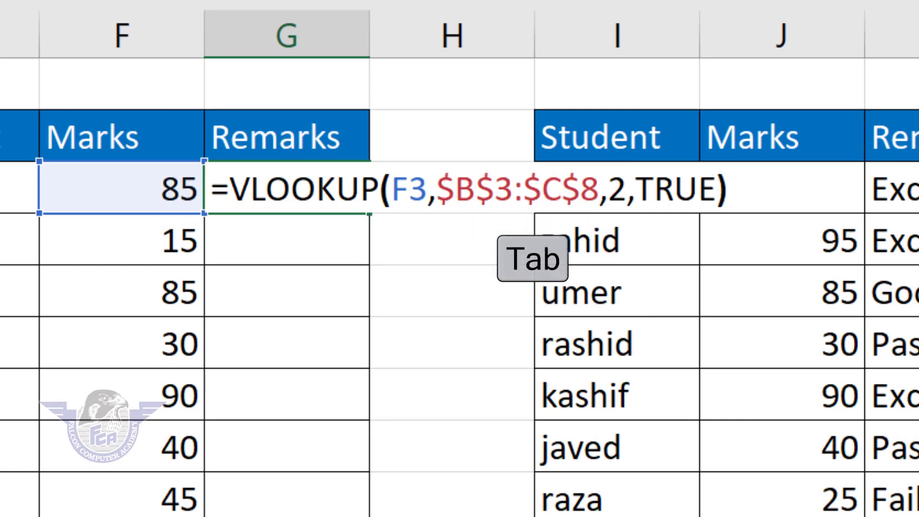
{"action": "key", "text": "Return"}
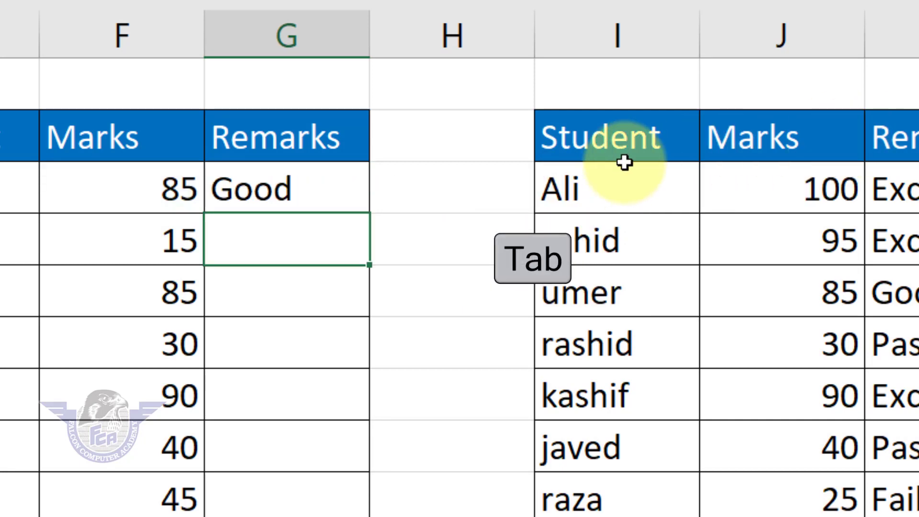
Step: Fill the VLOOKUP formula from G3 down to G10
{"action": "left_click", "coordinate": [280, 191]}
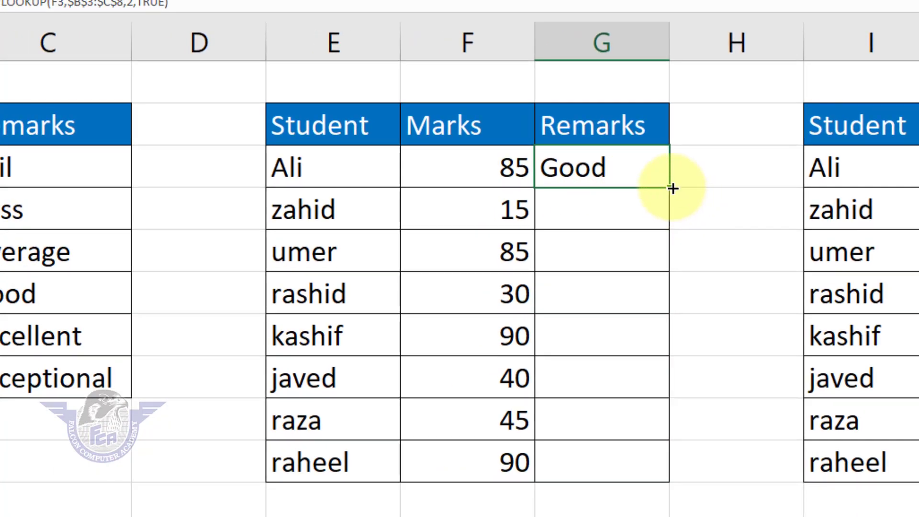
{"action": "left_click_drag", "start_coordinate": [603, 193], "coordinate": [596, 394]}
{"action": "left_click_drag", "start_coordinate": [663, 376], "coordinate": [649, 470]}
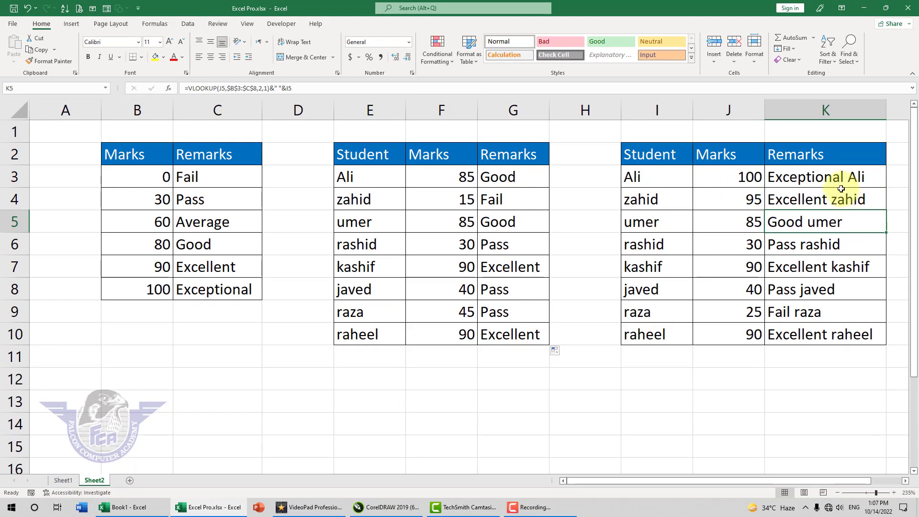
Step: Clear the existing remarks from K3:K10 in the second student table
{"action": "left_click_drag", "start_coordinate": [816, 175], "coordinate": [800, 329]}
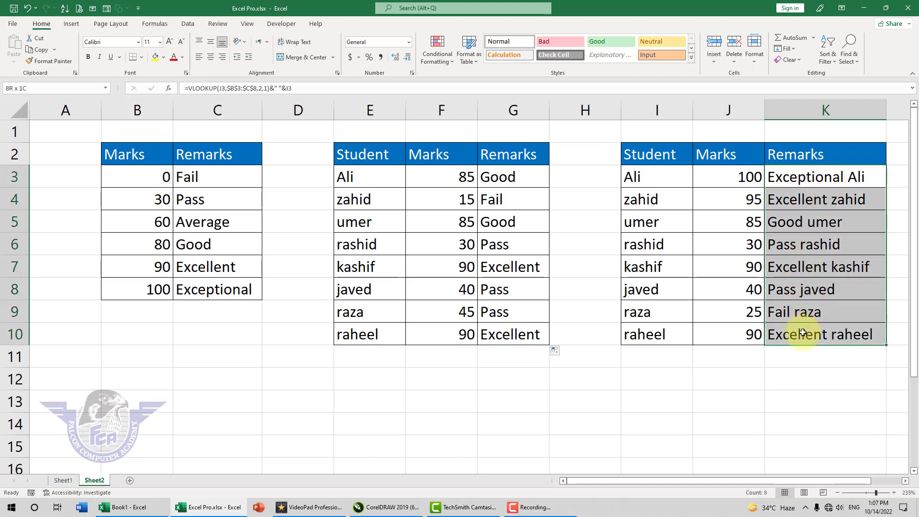
{"action": "key", "text": "Delete"}
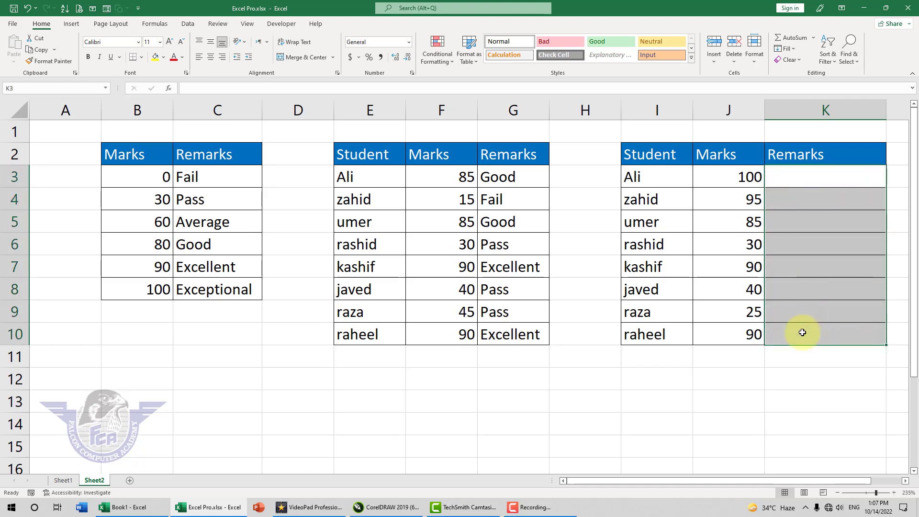
{"action": "left_click", "coordinate": [788, 173]}
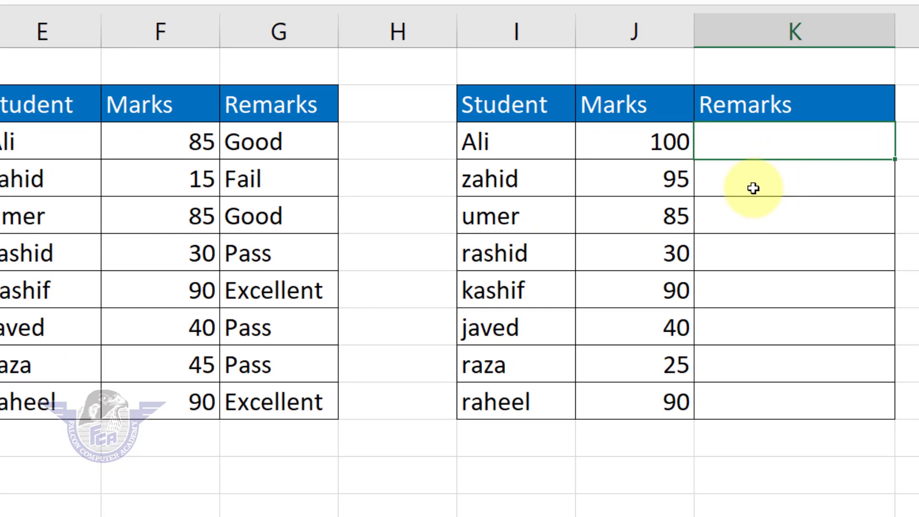
{"action": "left_click", "coordinate": [753, 186]}
Step: Start a VLOOKUP formula in K3 with lookup value J3 and the absolute table range $B$3:$C$8
{"action": "left_click", "coordinate": [759, 137]}
{"action": "type", "text": "="}
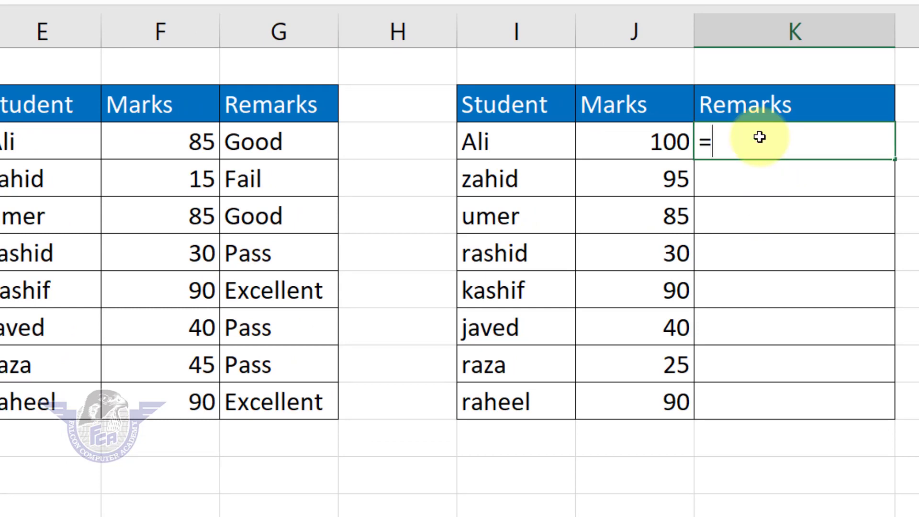
{"action": "type", "text": "vlookup"}
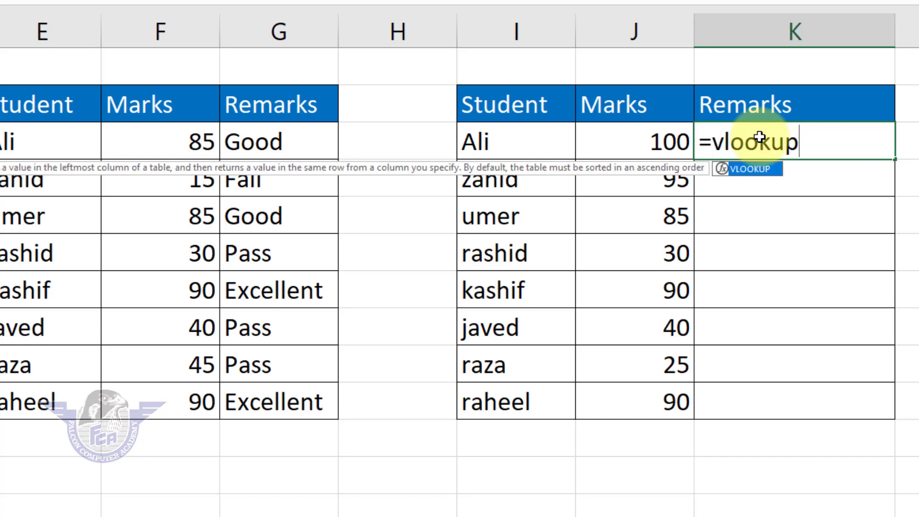
{"action": "key", "text": "Tab"}
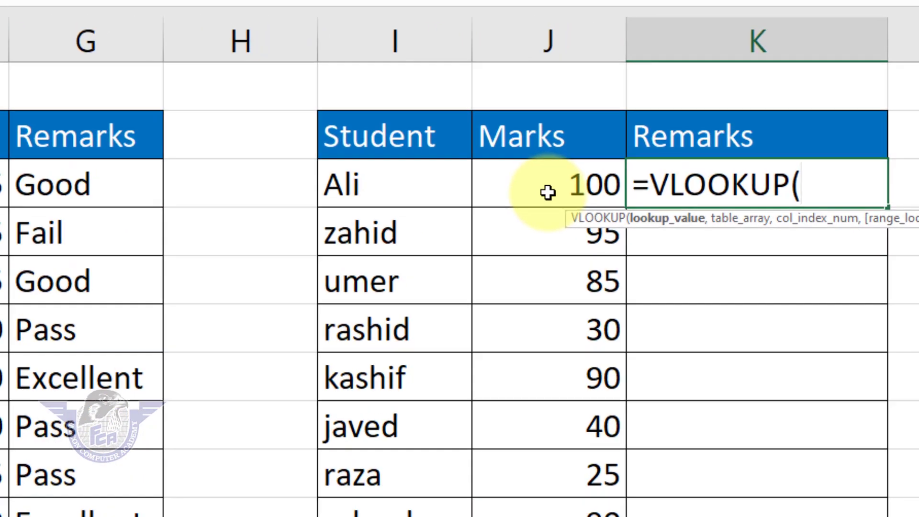
{"action": "left_click", "coordinate": [523, 205]}
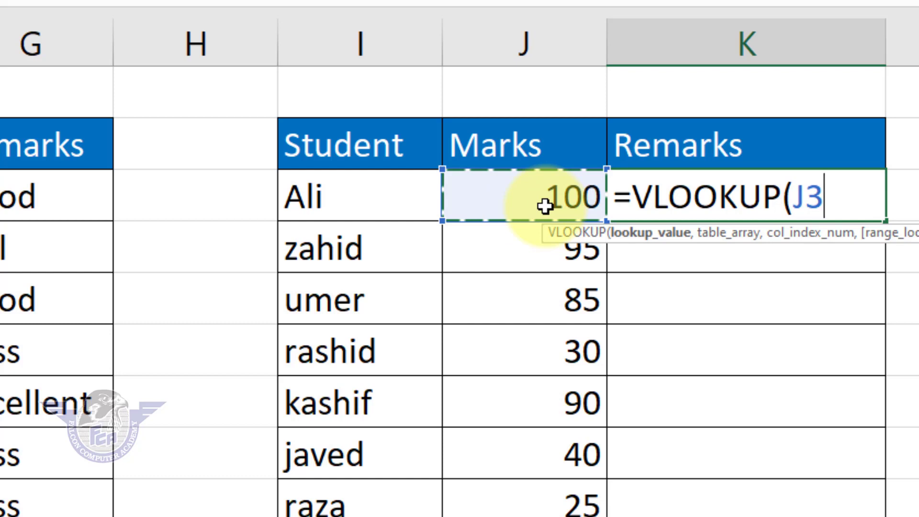
{"action": "type", "text": ","}
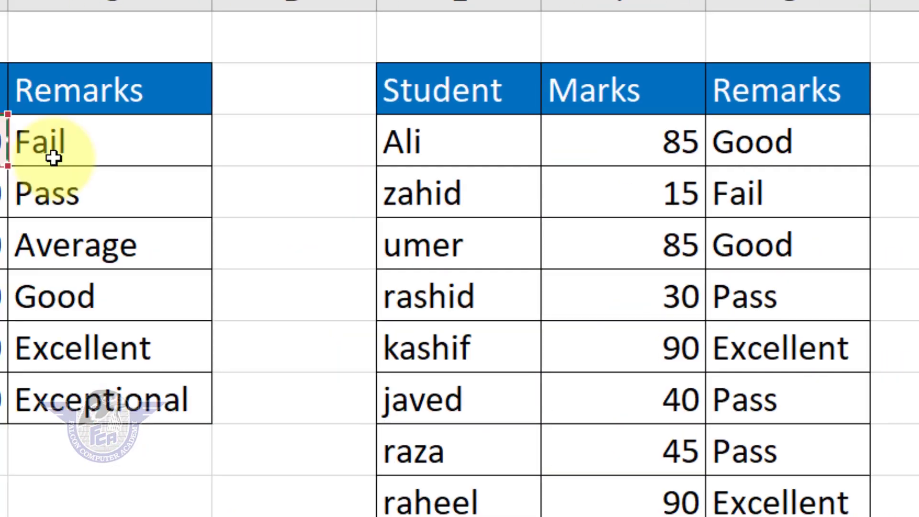
{"action": "left_click_drag", "start_coordinate": [230, 120], "coordinate": [407, 380]}
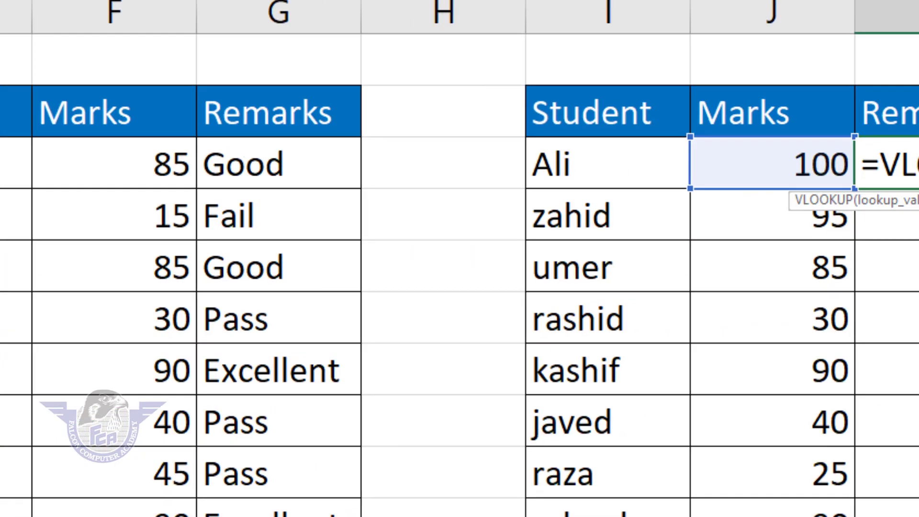
{"action": "key", "text": "F4"}
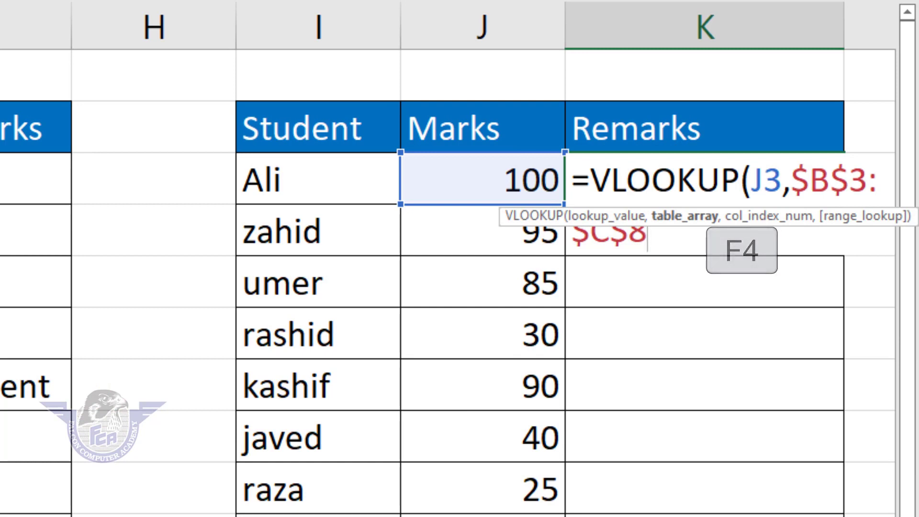
{"action": "type", "text": ","}
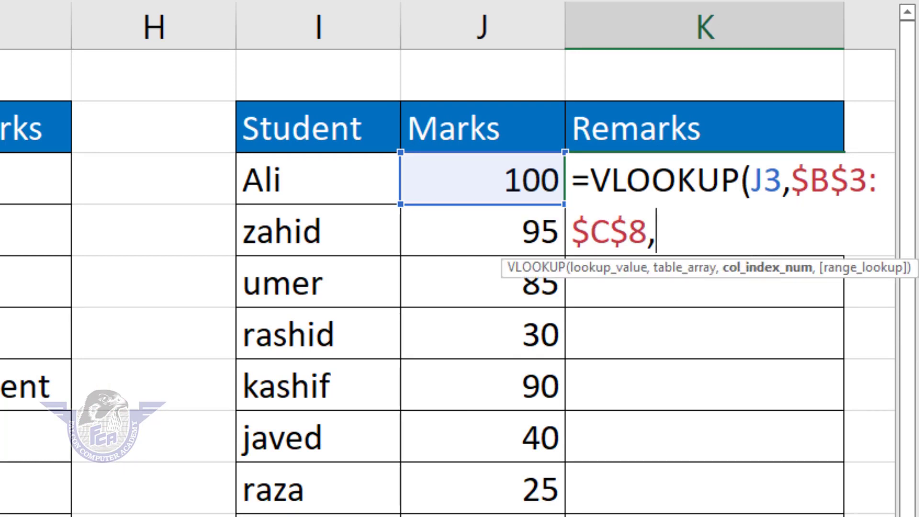
Step: Complete the K3 formula with column index 2 and match type 1, appending a space and the student name with &" "&I3
{"action": "type", "text": "2,1"}
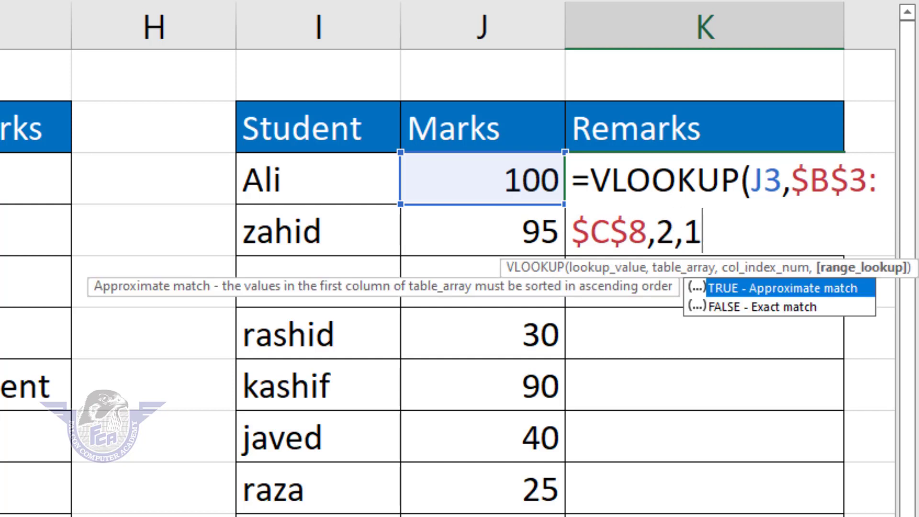
{"action": "type", "text": ")"}
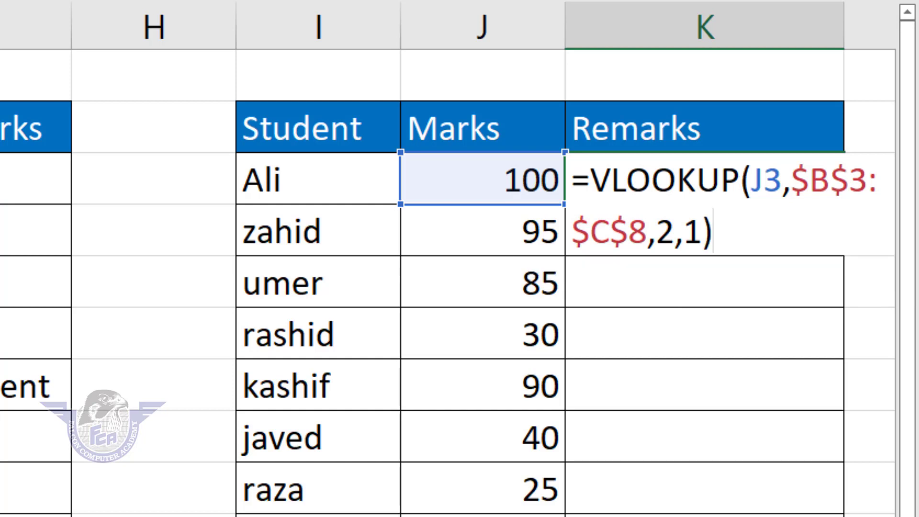
{"action": "type", "text": "&"}
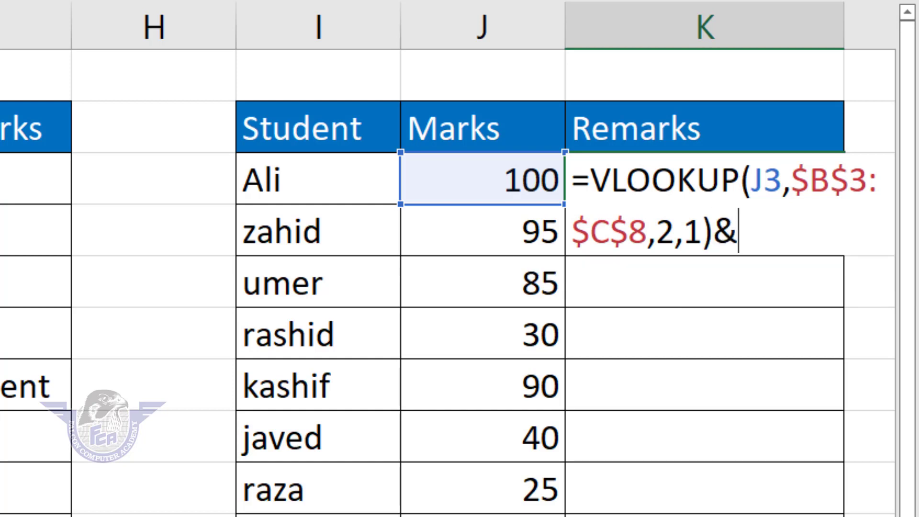
{"action": "type", "text": "\" \""}
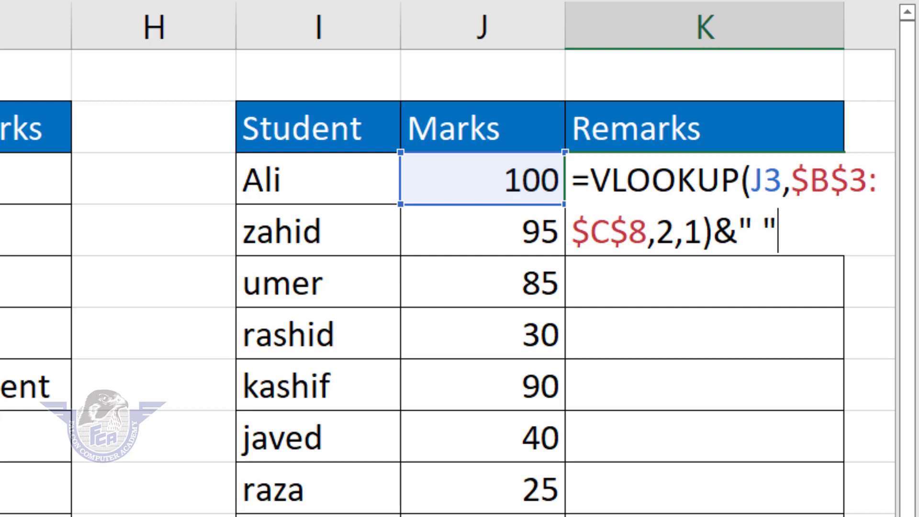
{"action": "type", "text": "&"}
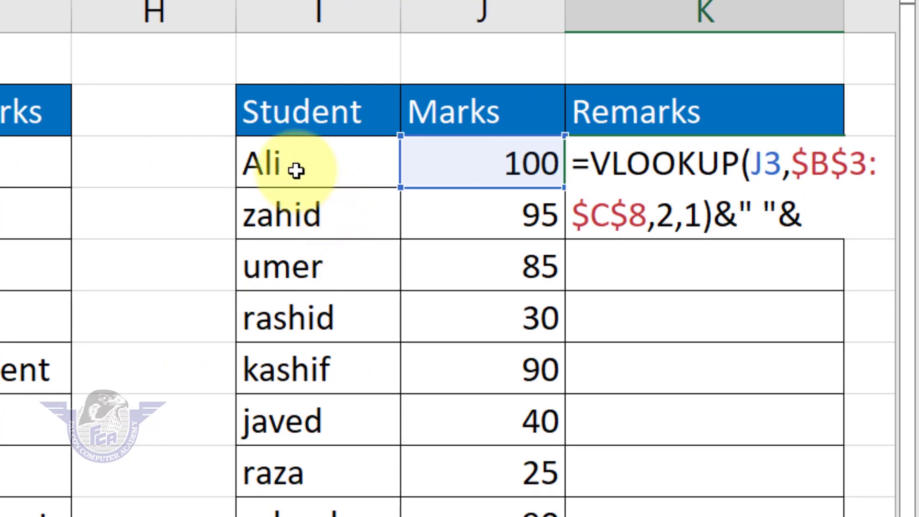
{"action": "left_click", "coordinate": [296, 170]}
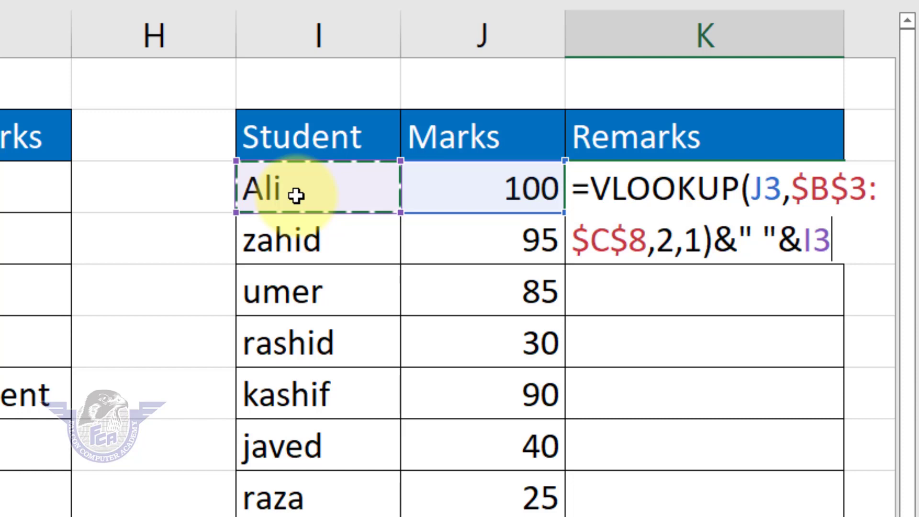
{"action": "key", "text": "Return"}
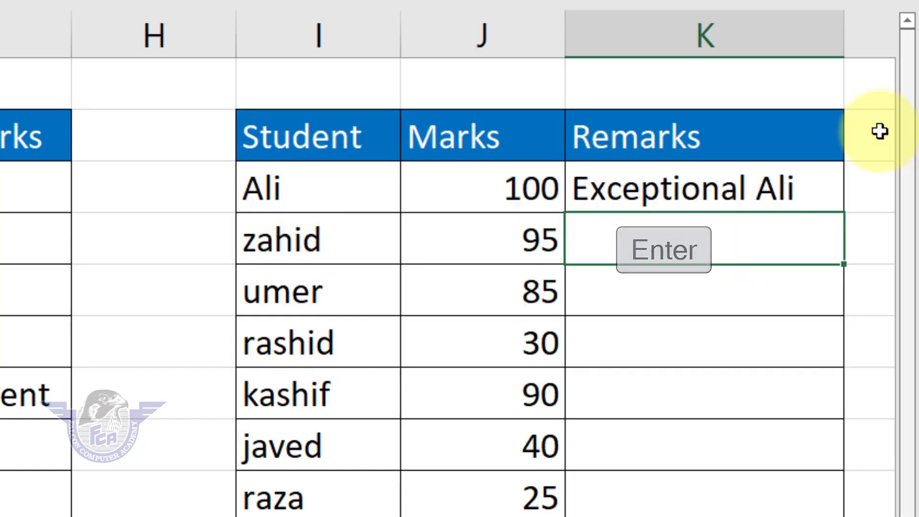
Step: Fill the combined remark-and-name formula from K3 down to K10
{"action": "left_click", "coordinate": [798, 201]}
{"action": "left_click_drag", "start_coordinate": [844, 212], "coordinate": [821, 515]}
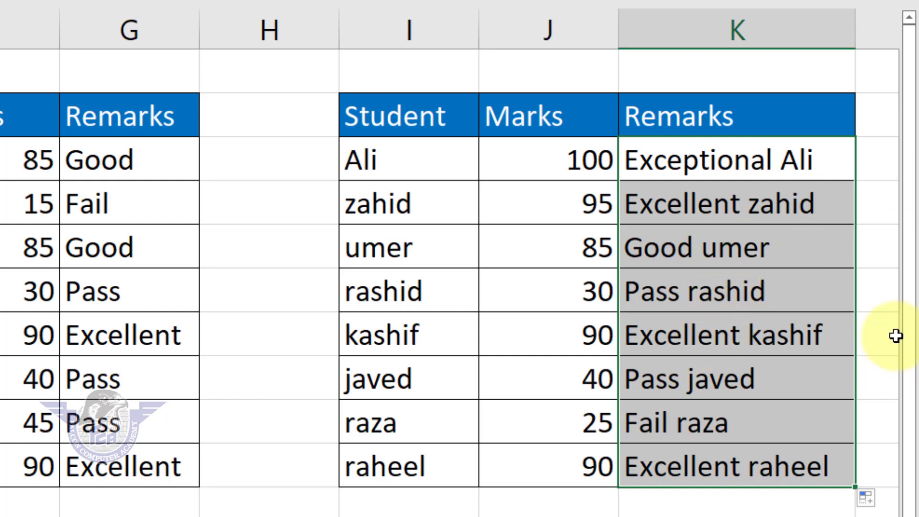
{"action": "left_click", "coordinate": [737, 292]}
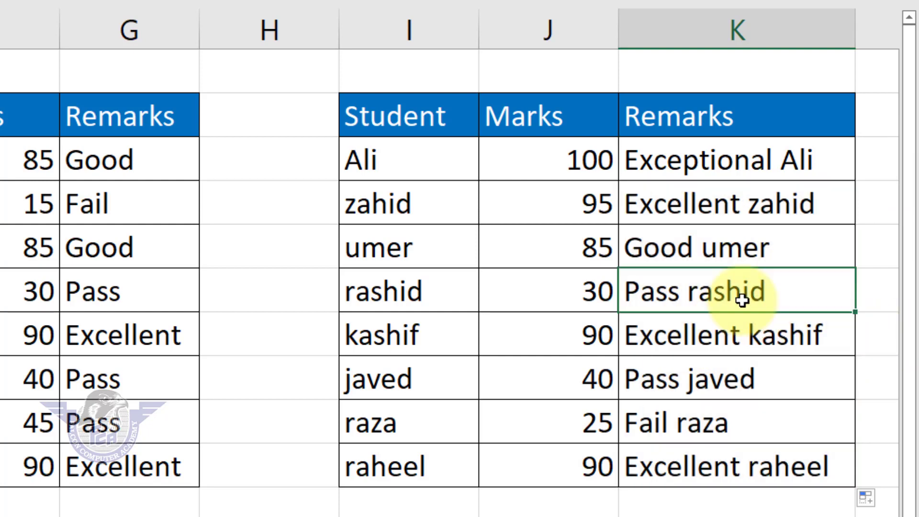